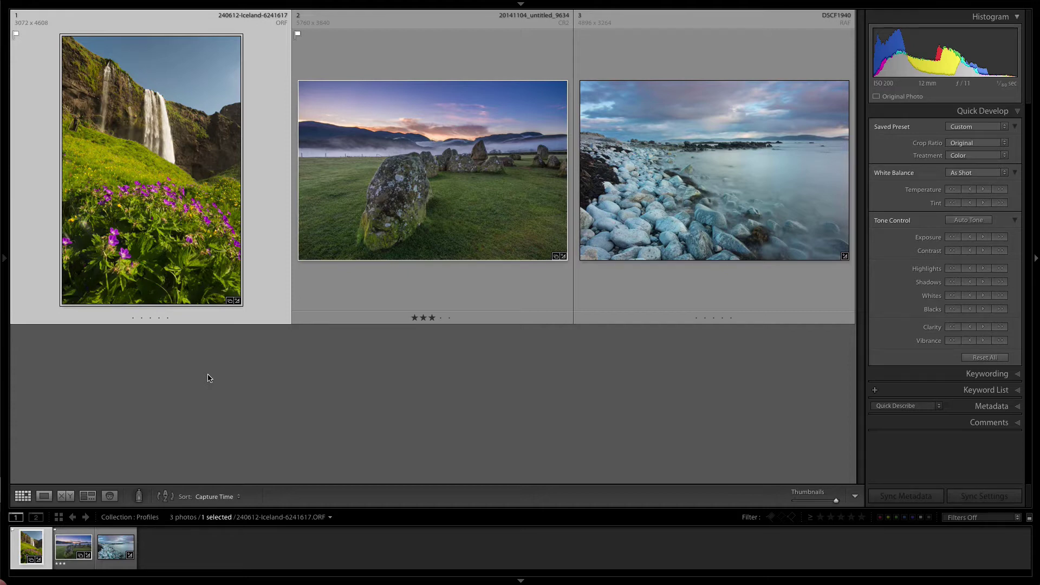
# Bring the Iceland waterfall photo into Develop with the Camera Calibration panel expanded.
pyautogui.press('d')
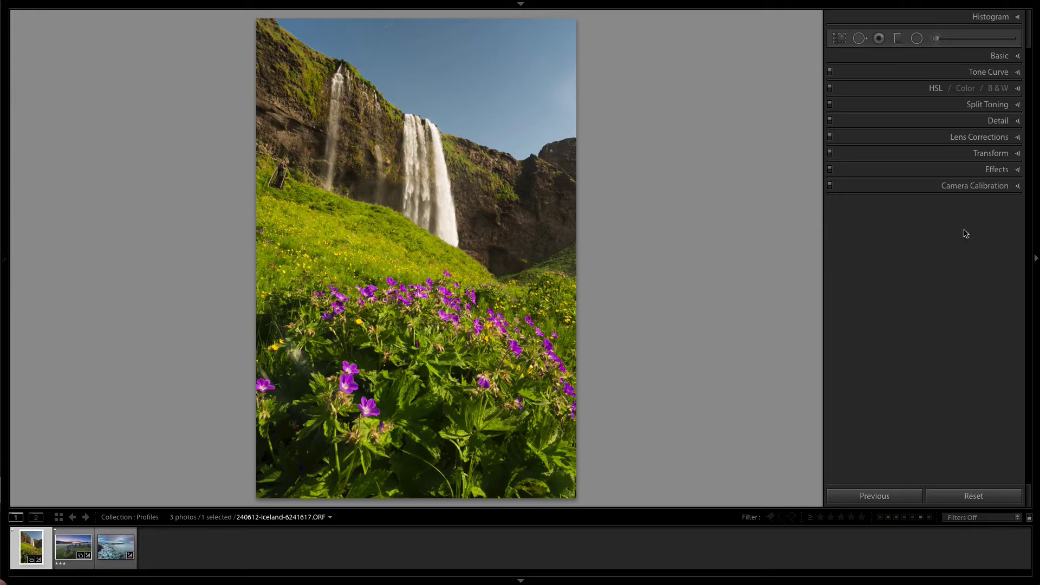
pyautogui.click(974, 186)
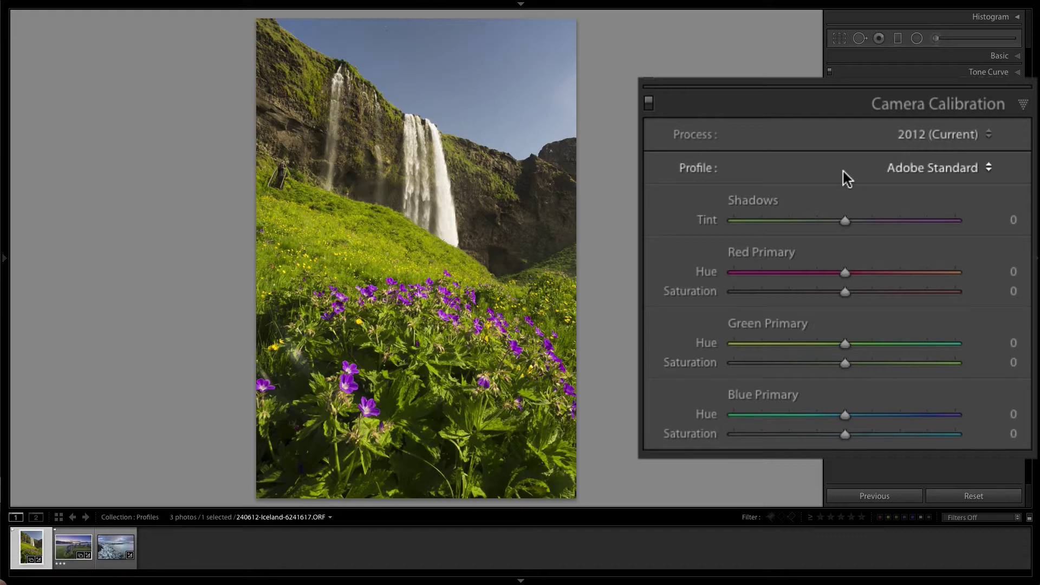
# Try Camera Vivid, Muted, Natural and Portrait on the waterfall, finishing on Camera Vivid.
pyautogui.click(941, 169)
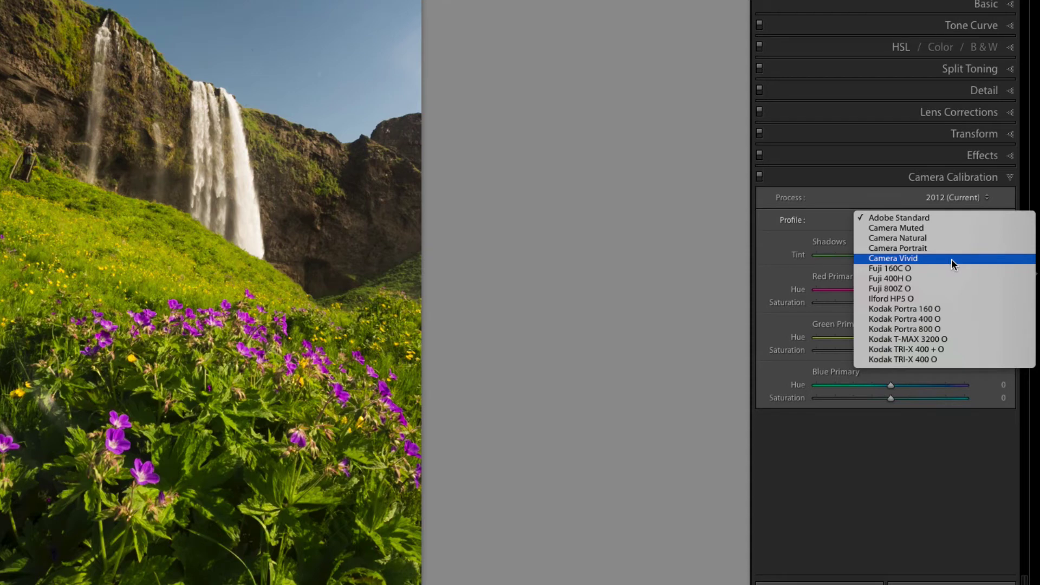
pyautogui.click(951, 259)
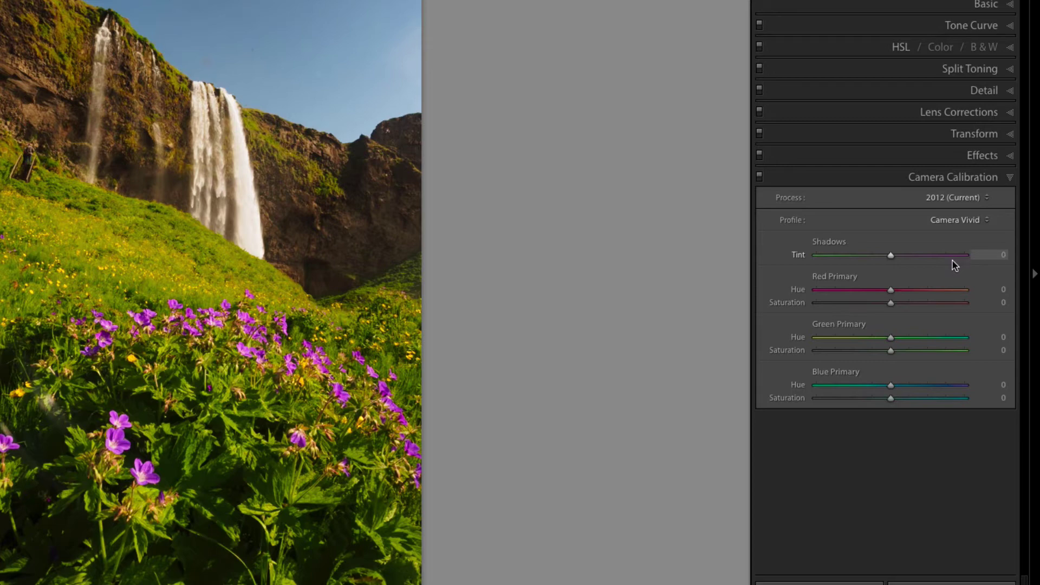
pyautogui.click(945, 220)
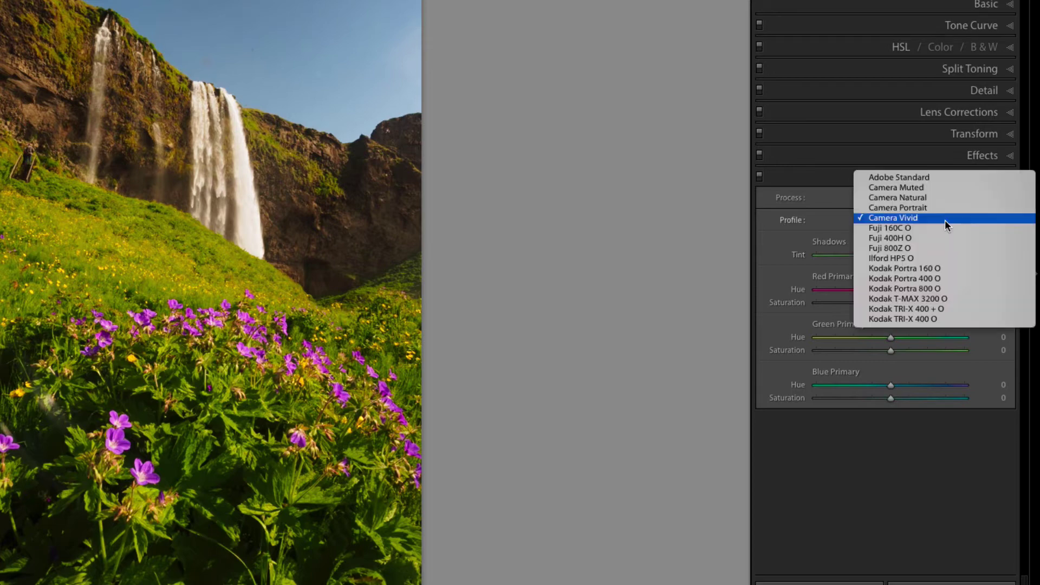
pyautogui.click(951, 187)
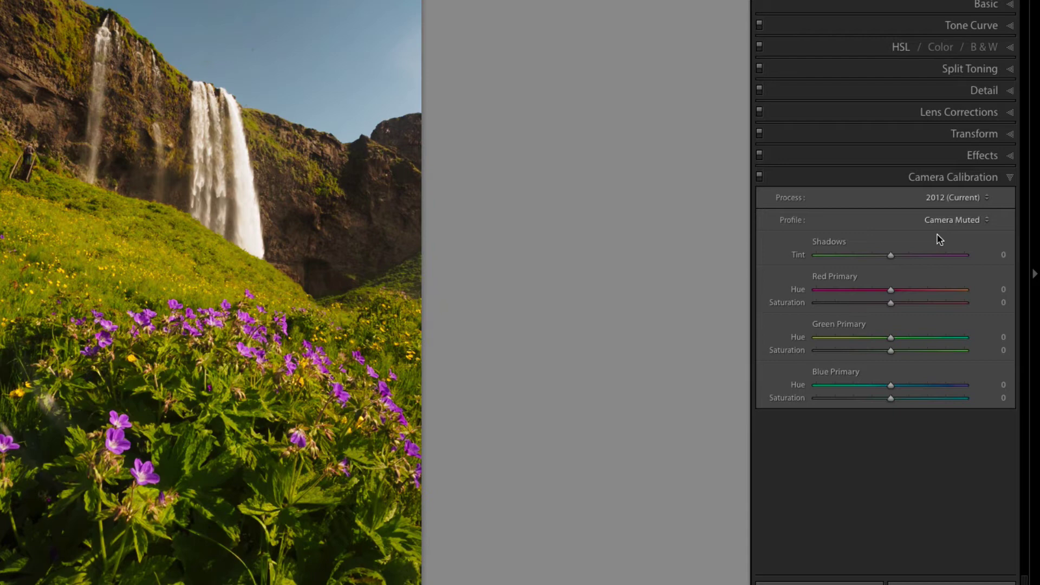
pyautogui.click(944, 220)
pyautogui.click(944, 228)
pyautogui.click(945, 220)
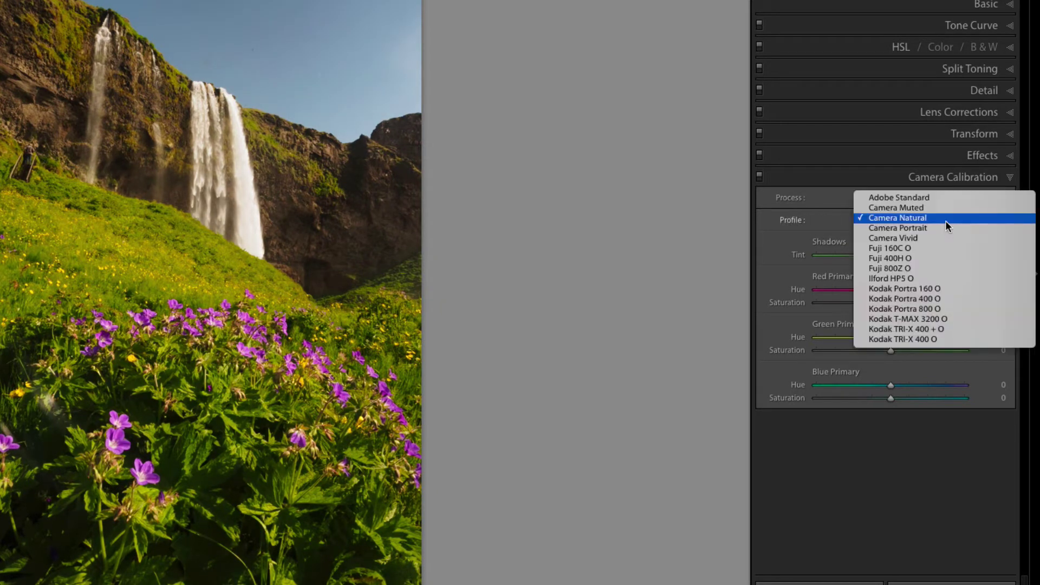
pyautogui.click(945, 228)
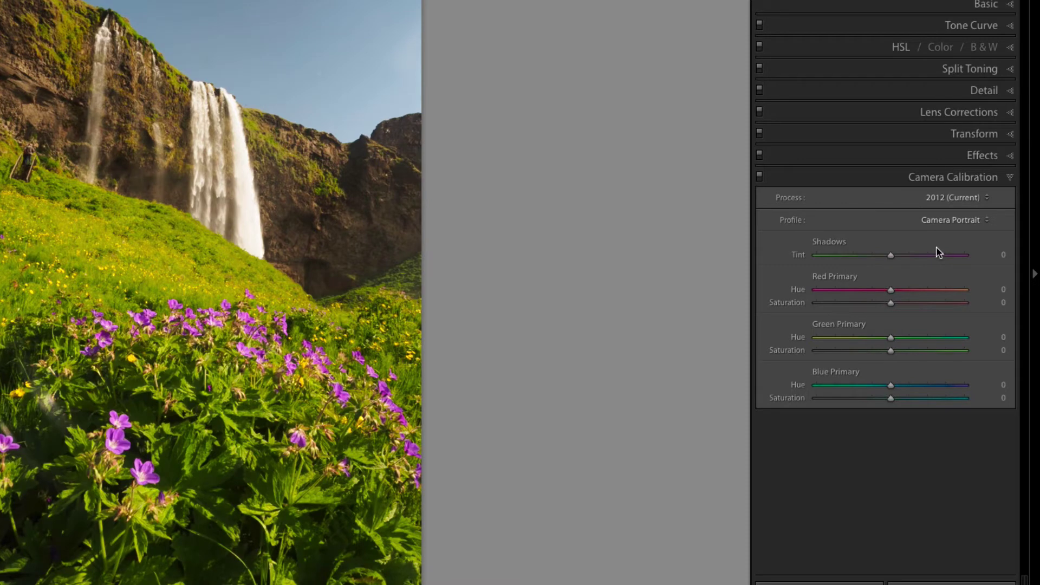
pyautogui.click(945, 220)
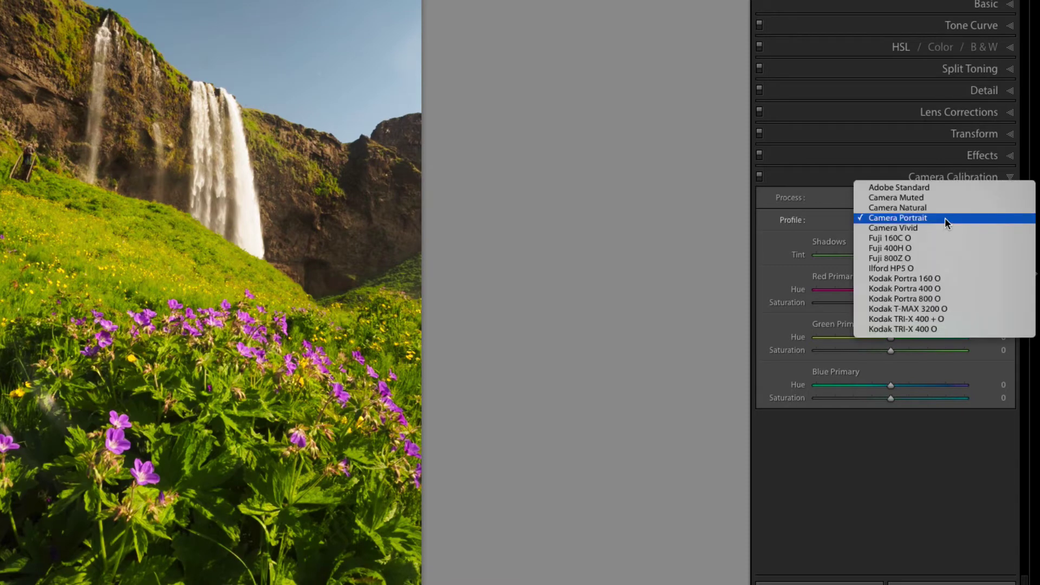
pyautogui.click(943, 227)
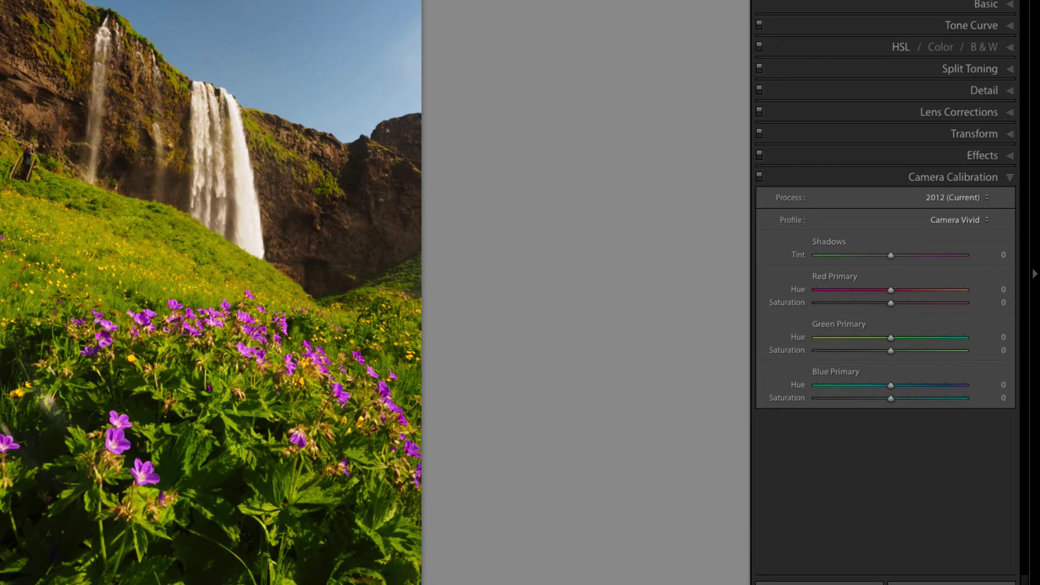
# Move to the stone-circle photo and try the Camera Faithful and Camera Landscape profiles.
pyautogui.press('Right')
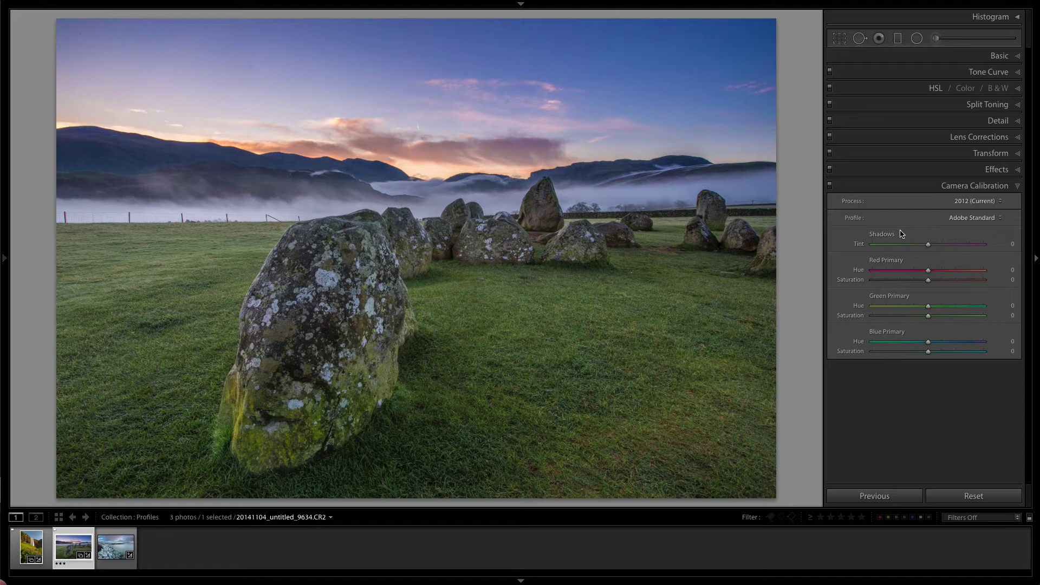
pyautogui.click(977, 218)
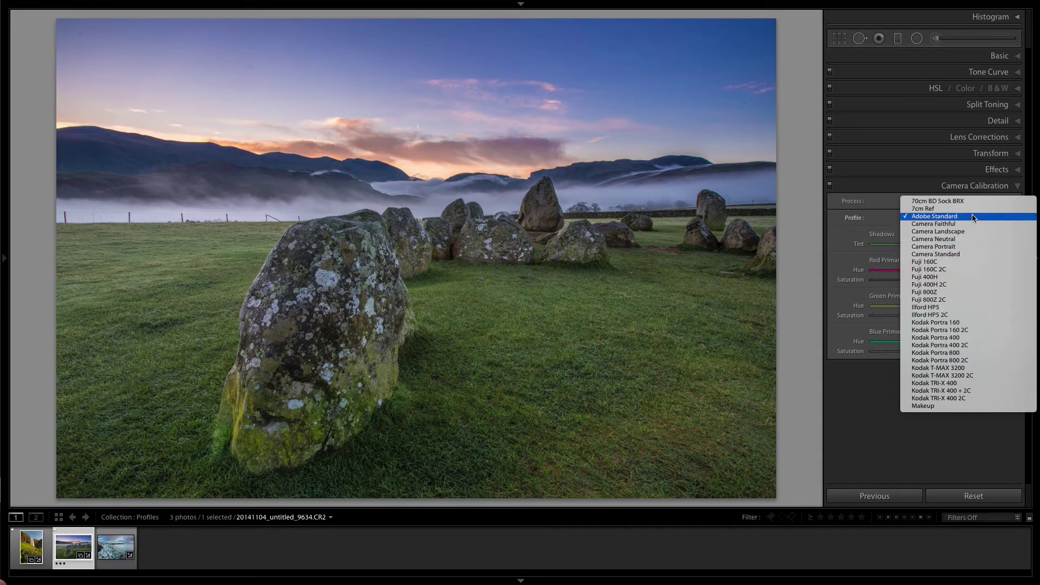
pyautogui.click(970, 224)
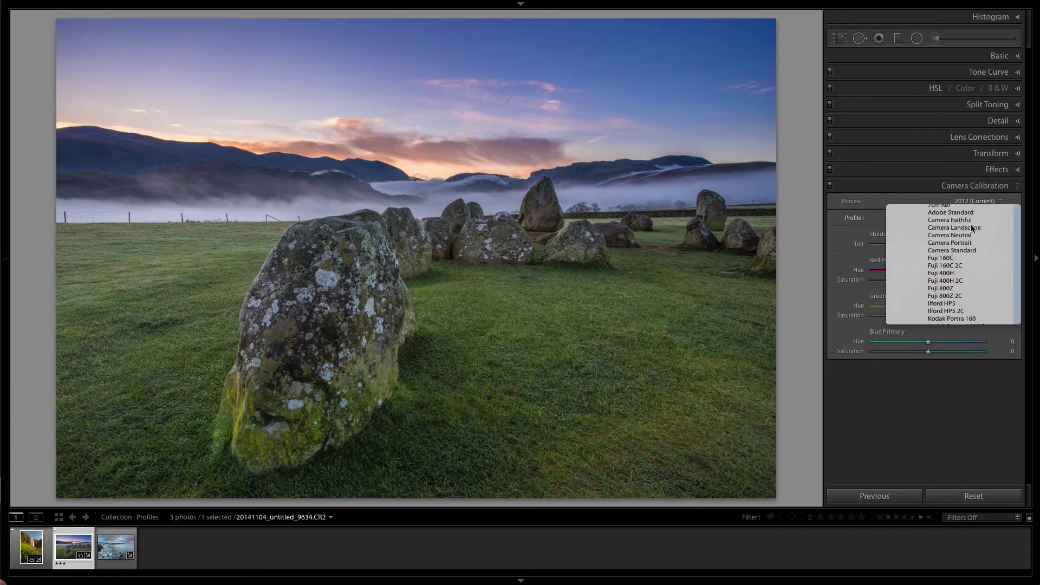
pyautogui.click(970, 222)
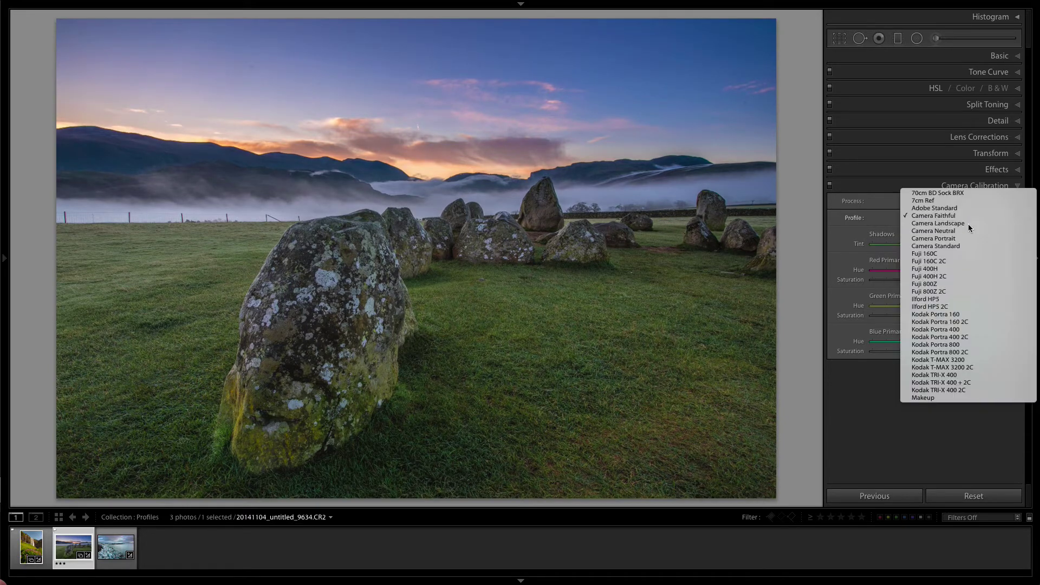
pyautogui.click(969, 224)
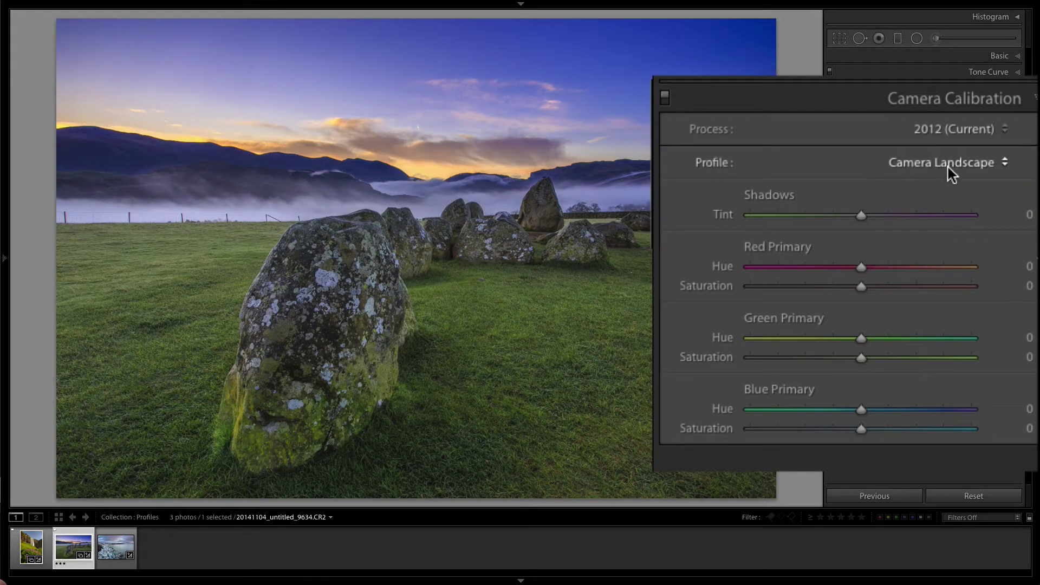
# Compare Camera Neutral, Portrait and Standard, then settle on Camera Landscape.
pyautogui.click(950, 169)
pyautogui.click(952, 173)
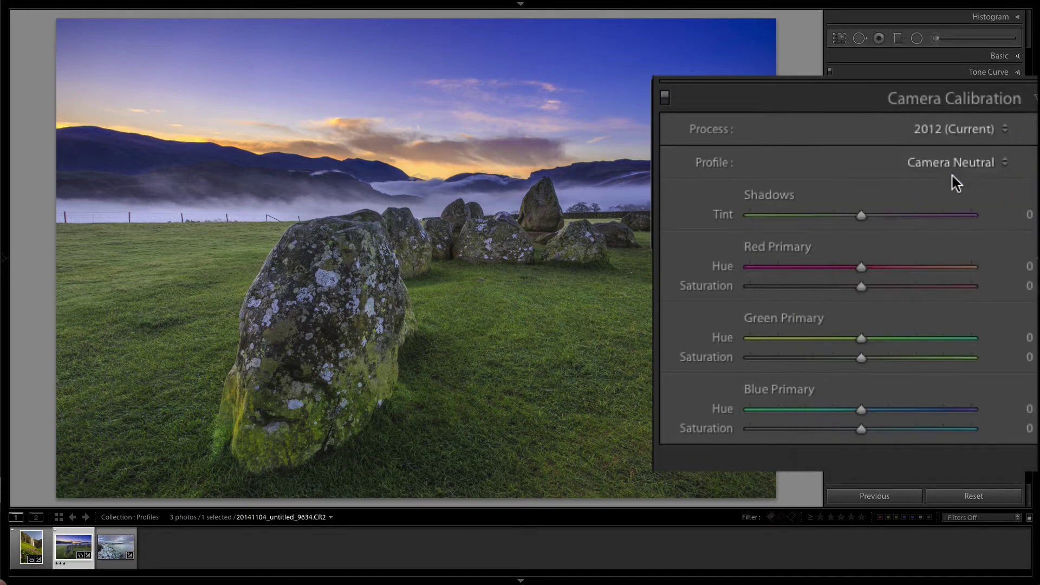
pyautogui.click(972, 218)
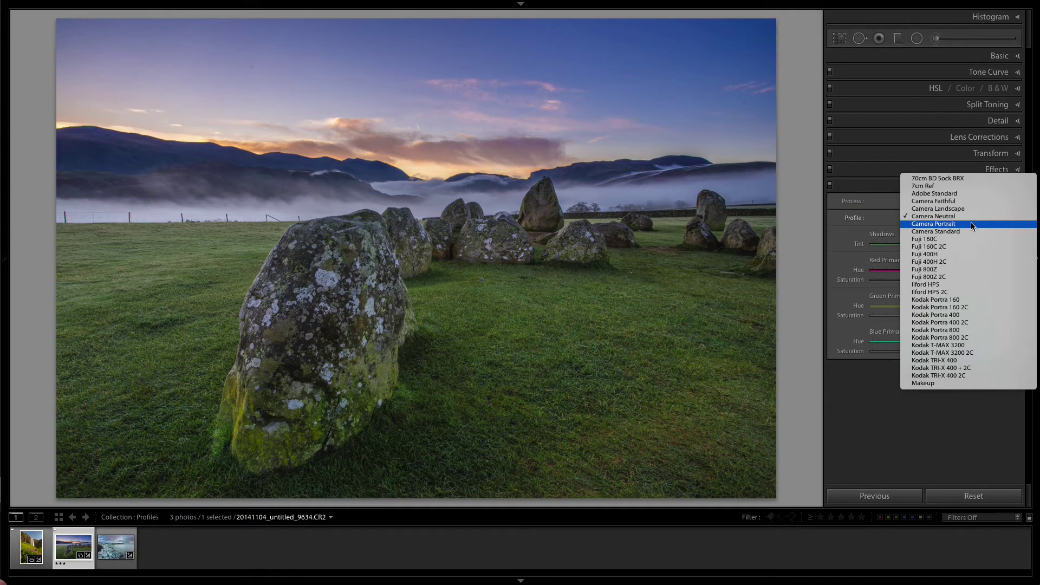
pyautogui.click(971, 223)
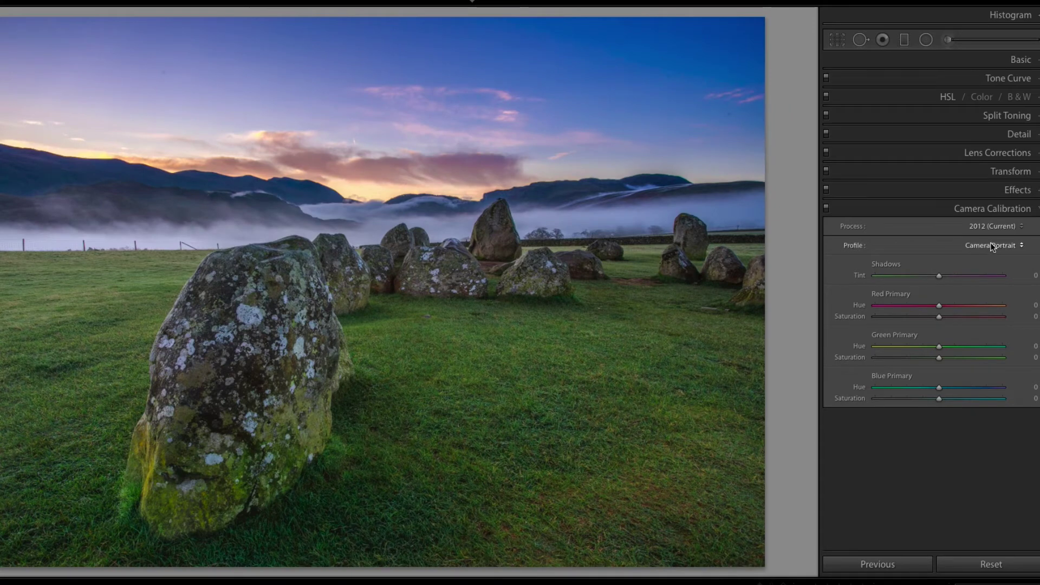
pyautogui.click(989, 246)
pyautogui.click(986, 251)
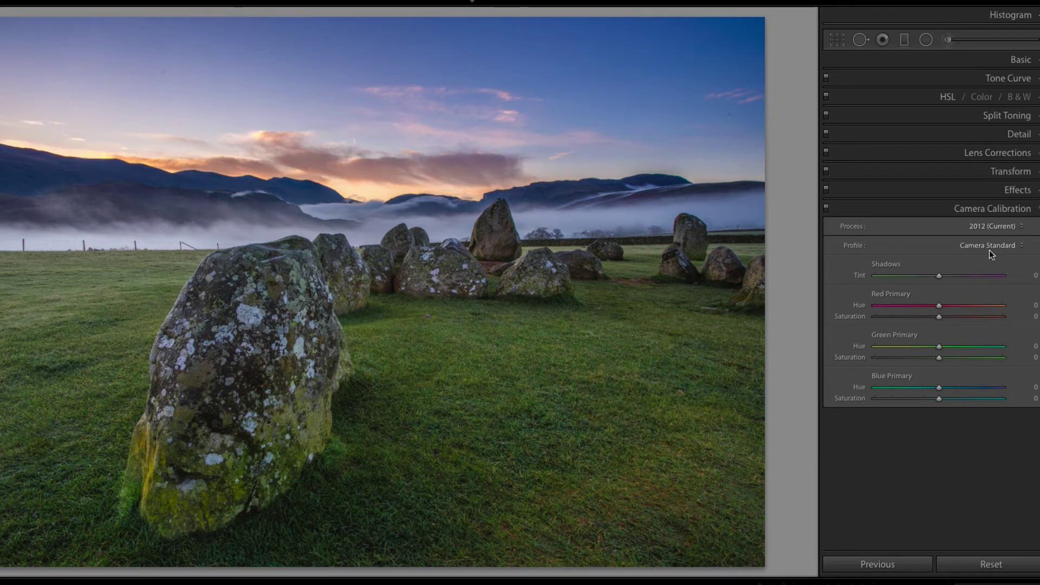
pyautogui.click(988, 247)
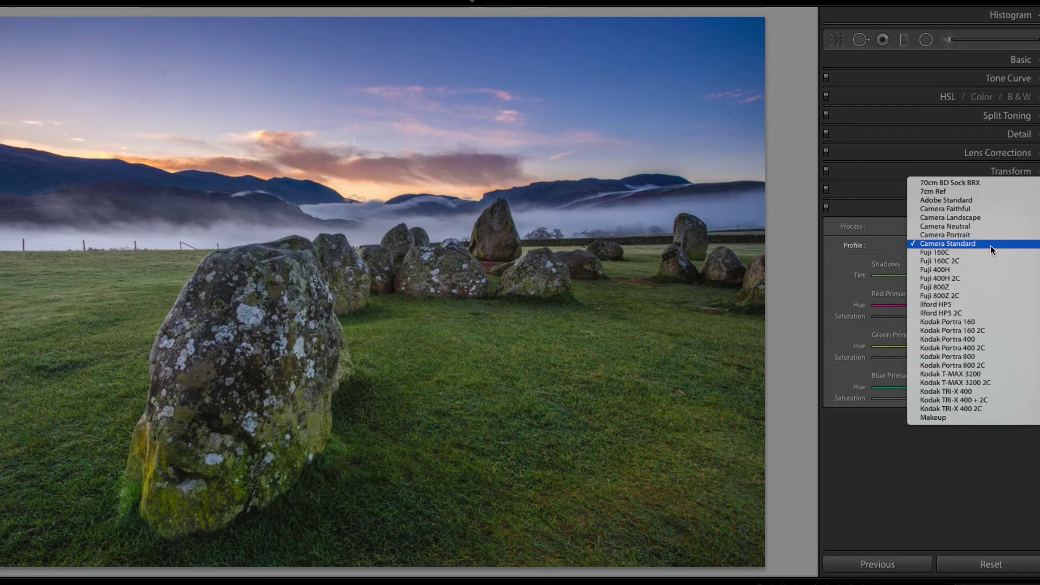
pyautogui.click(992, 218)
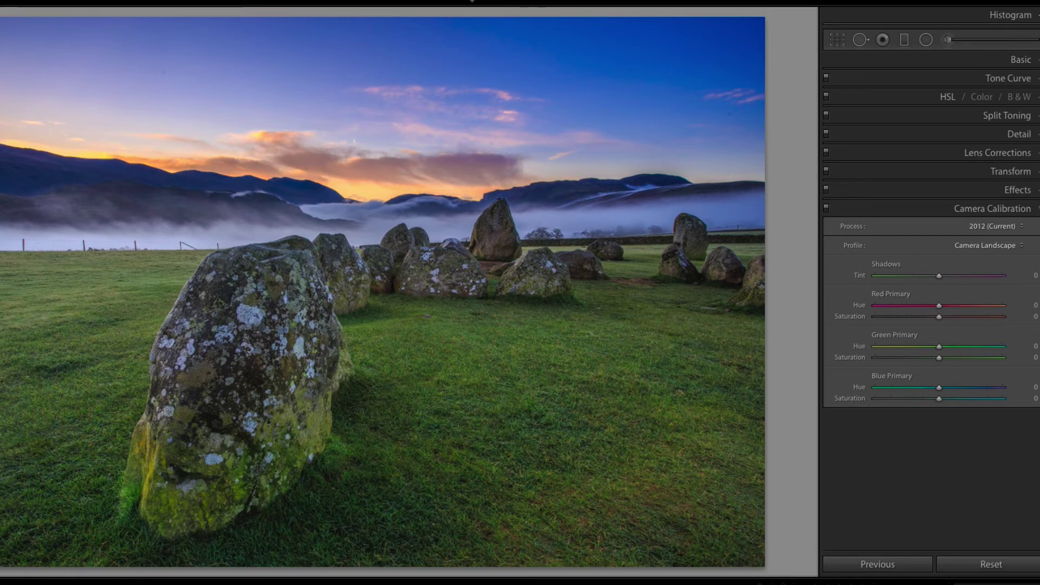
# Advance to the rocky seashore photo and apply the Camera PROVIA/STANDARD profile.
pyautogui.press('Right')
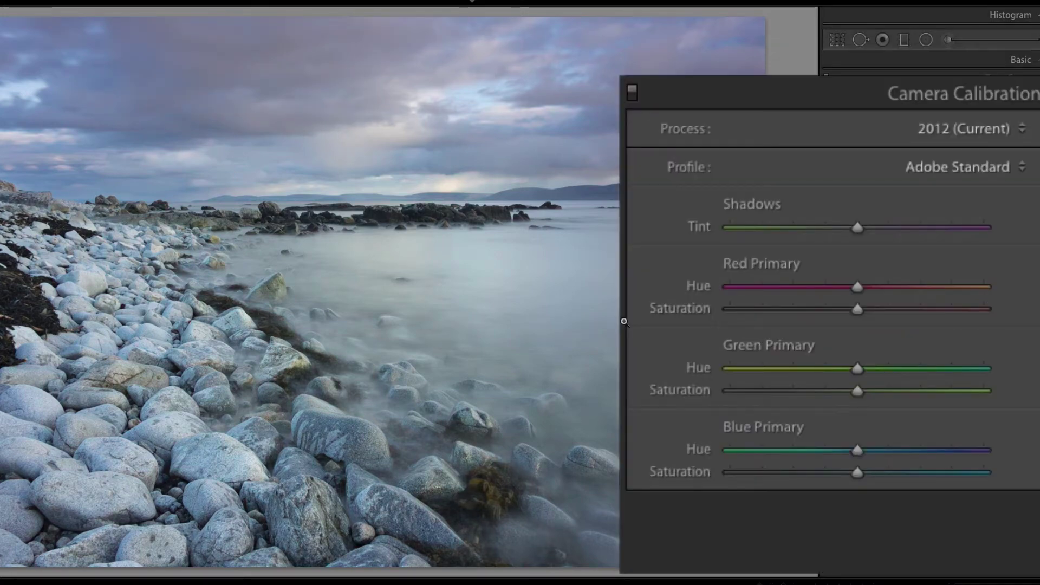
pyautogui.click(977, 164)
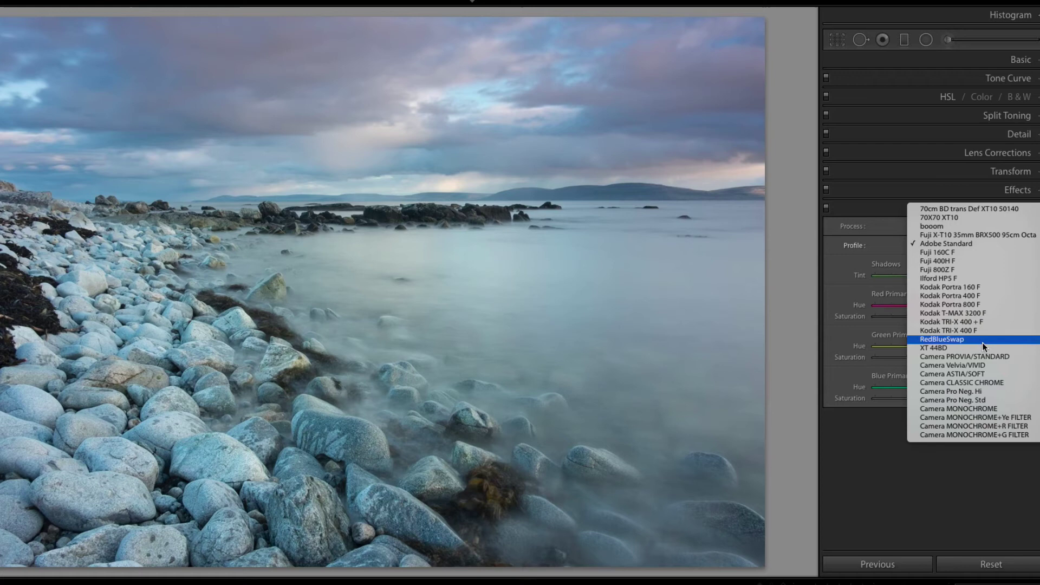
pyautogui.click(1008, 356)
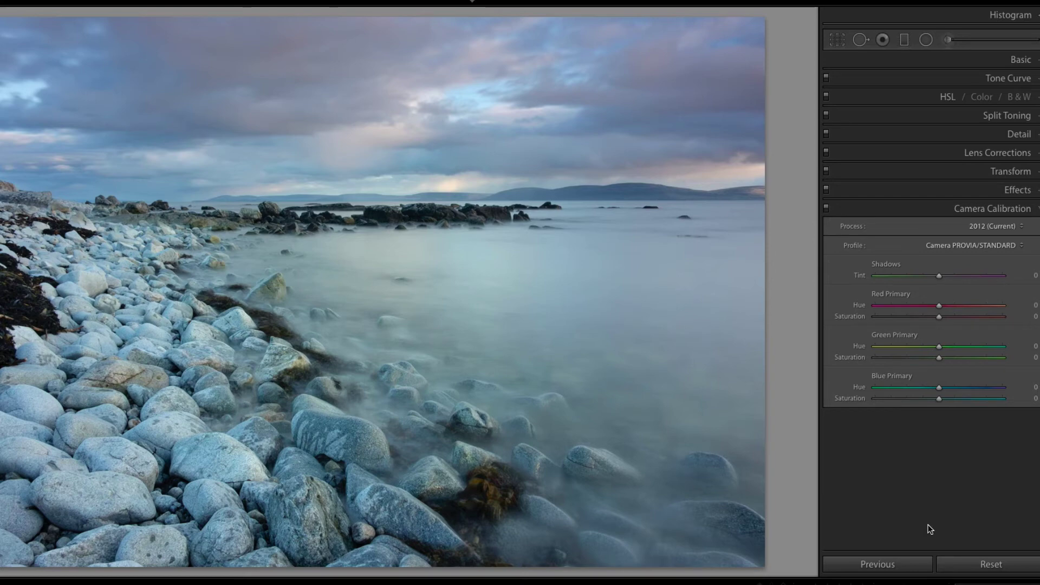
# Cycle through Velvia/VIVID, ASTIA/SOFT, CLASSIC CHROME, Pro Neg. Hi and Std, ending on Camera MONOCHROME.
pyautogui.click(995, 247)
pyautogui.click(991, 270)
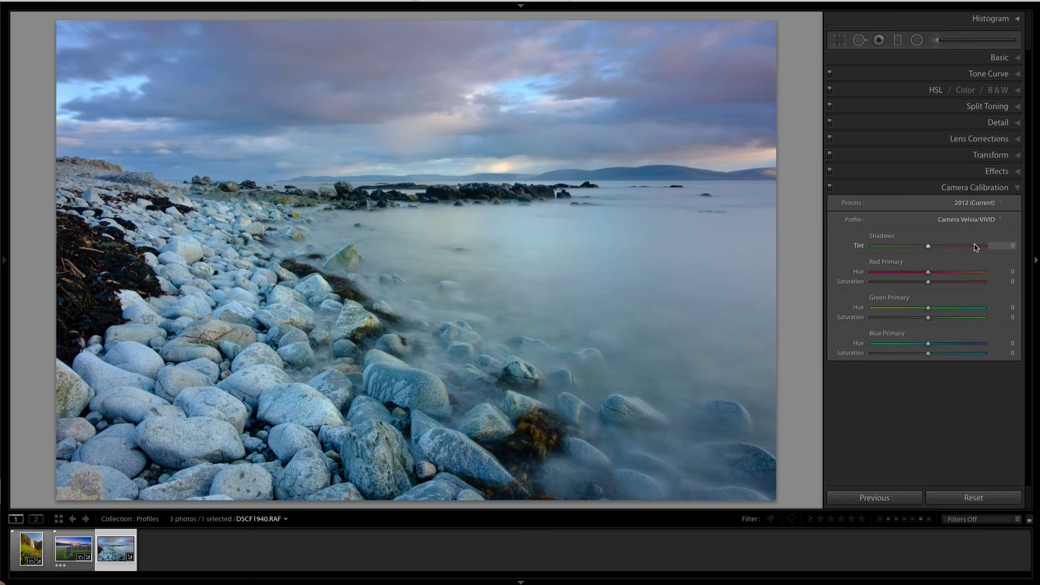
pyautogui.click(976, 219)
pyautogui.click(977, 229)
pyautogui.click(977, 220)
pyautogui.click(977, 226)
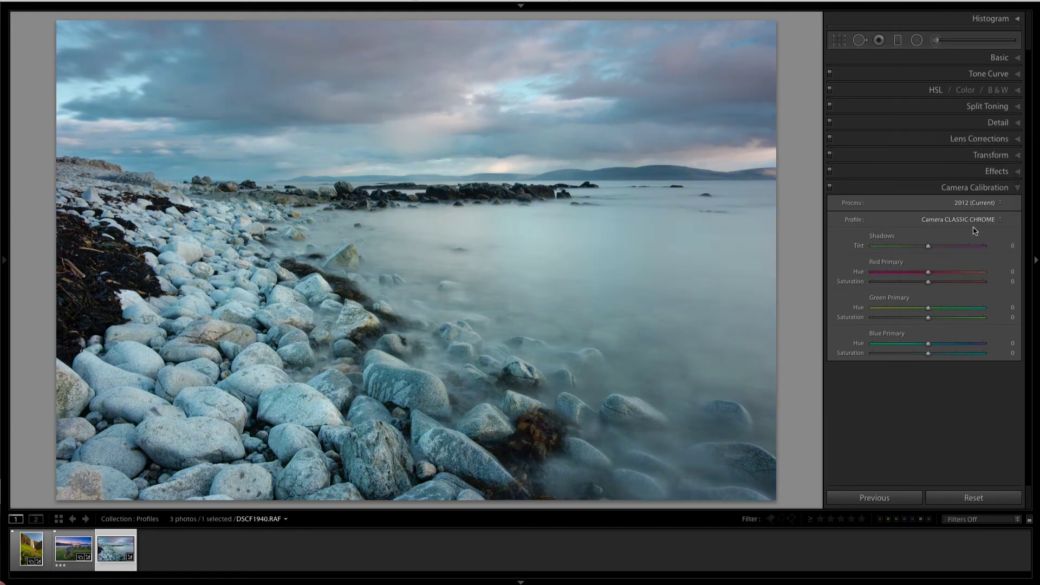
pyautogui.click(974, 220)
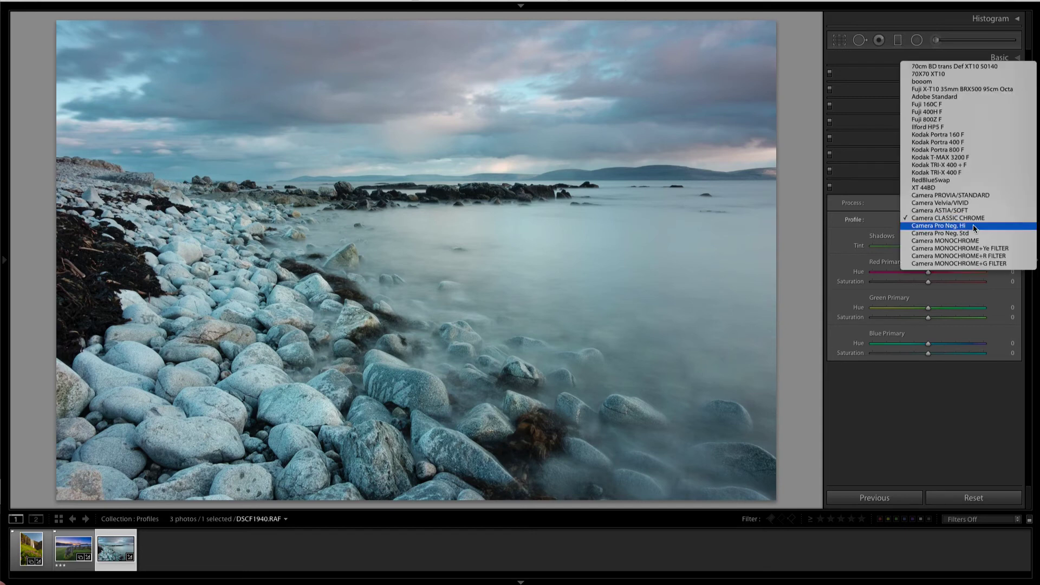
pyautogui.click(976, 227)
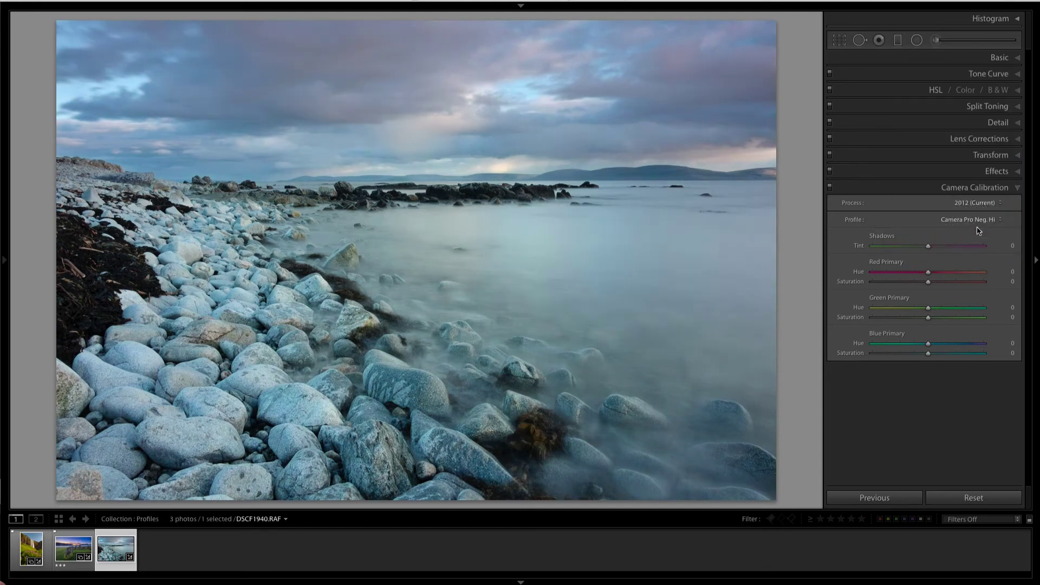
pyautogui.click(975, 219)
pyautogui.click(968, 233)
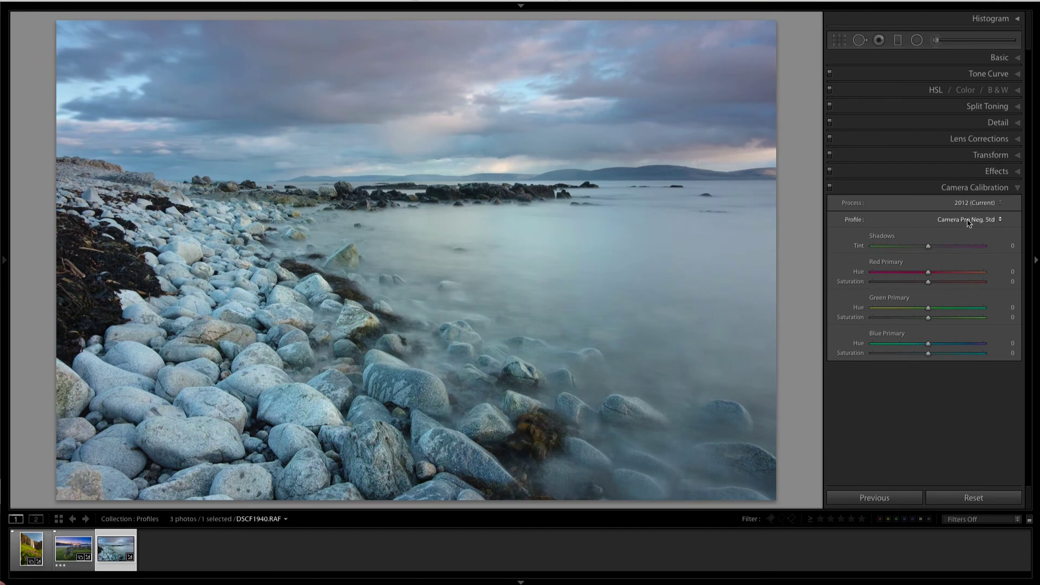
pyautogui.click(973, 220)
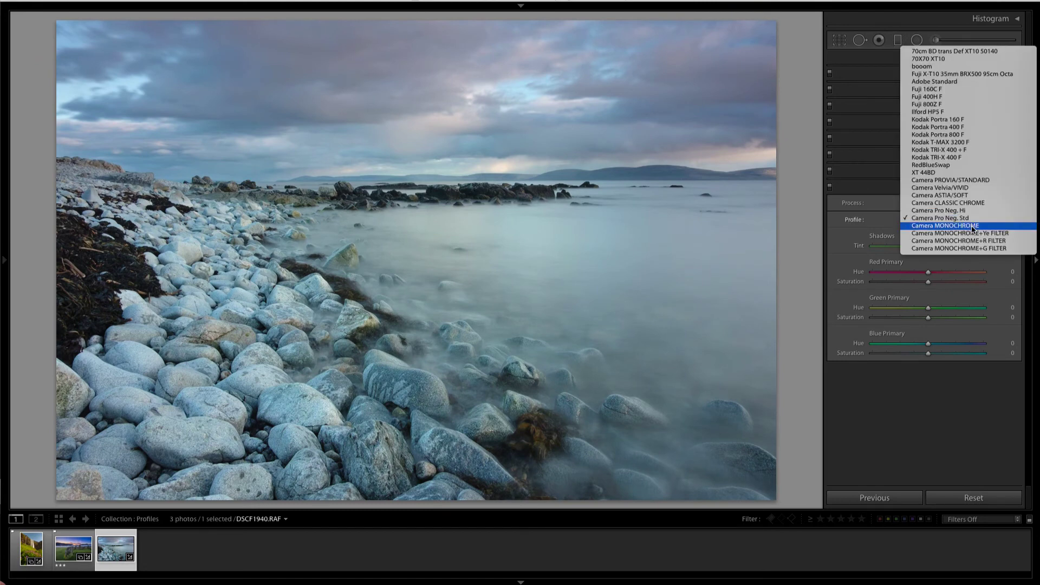
pyautogui.click(973, 229)
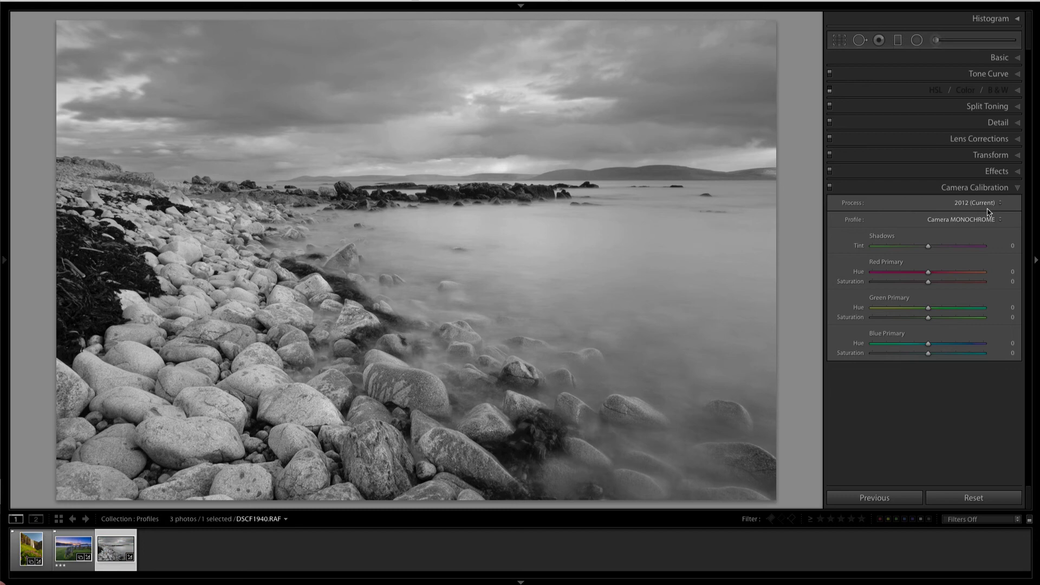
# Select the stone-circle photo in the filmstrip and reset its profile to Adobe Standard.
pyautogui.click(68, 554)
pyautogui.click(954, 219)
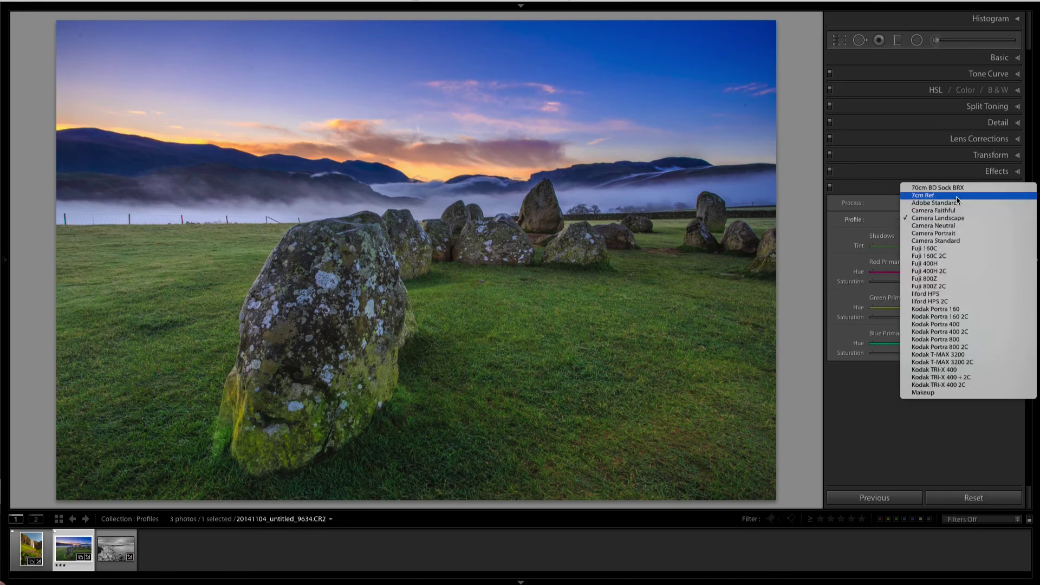
pyautogui.click(954, 202)
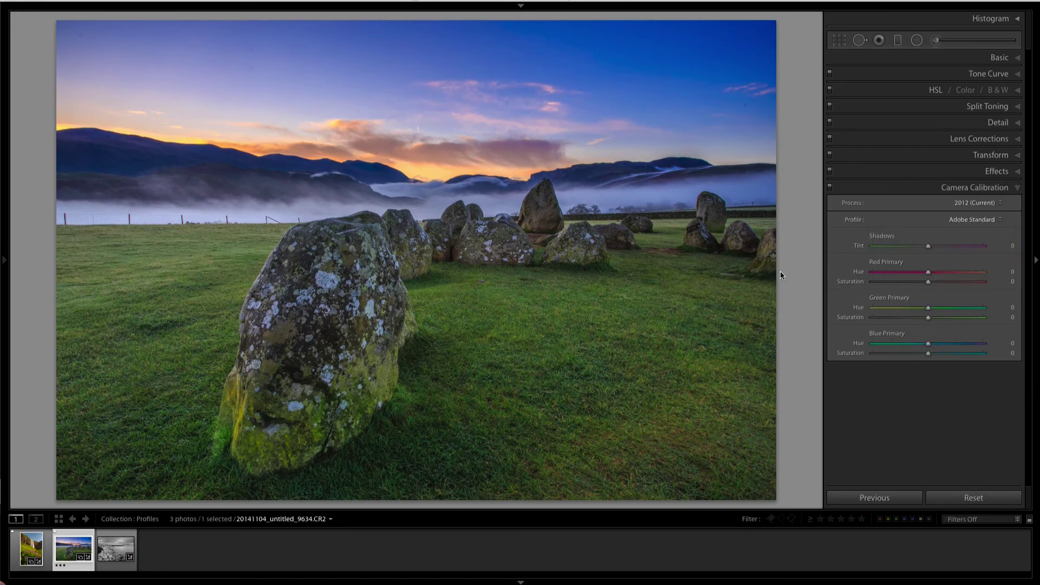